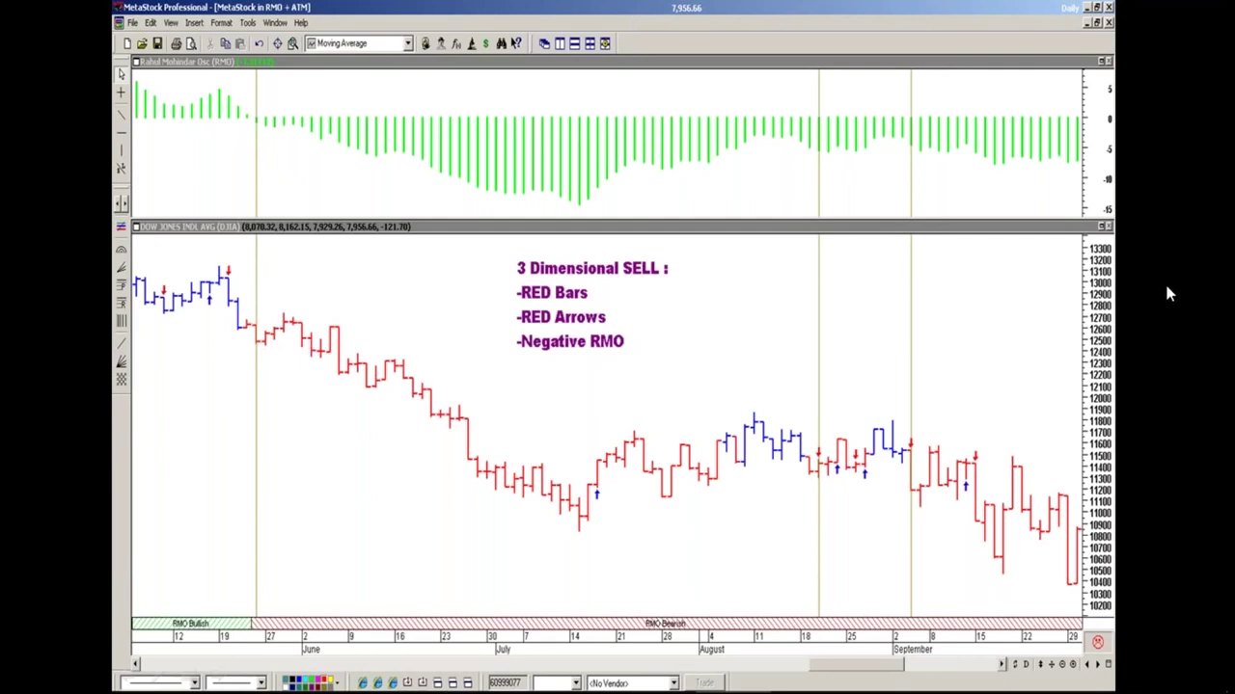
Circle the four red-bar sell setups on the Dow Jones chart with the pen and tick each one
{"action": "left_click_drag", "start_coordinate": [279, 312], "coordinate": [289, 324]}
{"action": "mouse_move", "coordinate": [835, 436]}
{"action": "left_mouse_down"}
{"action": "mouse_move", "coordinate": [784, 451]}
{"action": "mouse_move", "coordinate": [808, 498]}
{"action": "mouse_move", "coordinate": [836, 469]}
{"action": "mouse_move", "coordinate": [826, 439]}
{"action": "mouse_move", "coordinate": [868, 443]}
{"action": "mouse_move", "coordinate": [842, 446]}
{"action": "mouse_move", "coordinate": [850, 485]}
{"action": "mouse_move", "coordinate": [870, 485]}
{"action": "mouse_move", "coordinate": [911, 437]}
{"action": "mouse_move", "coordinate": [895, 443]}
{"action": "mouse_move", "coordinate": [895, 464]}
{"action": "mouse_move", "coordinate": [905, 491]}
{"action": "mouse_move", "coordinate": [928, 495]}
{"action": "mouse_move", "coordinate": [947, 449]}
{"action": "left_mouse_up"}
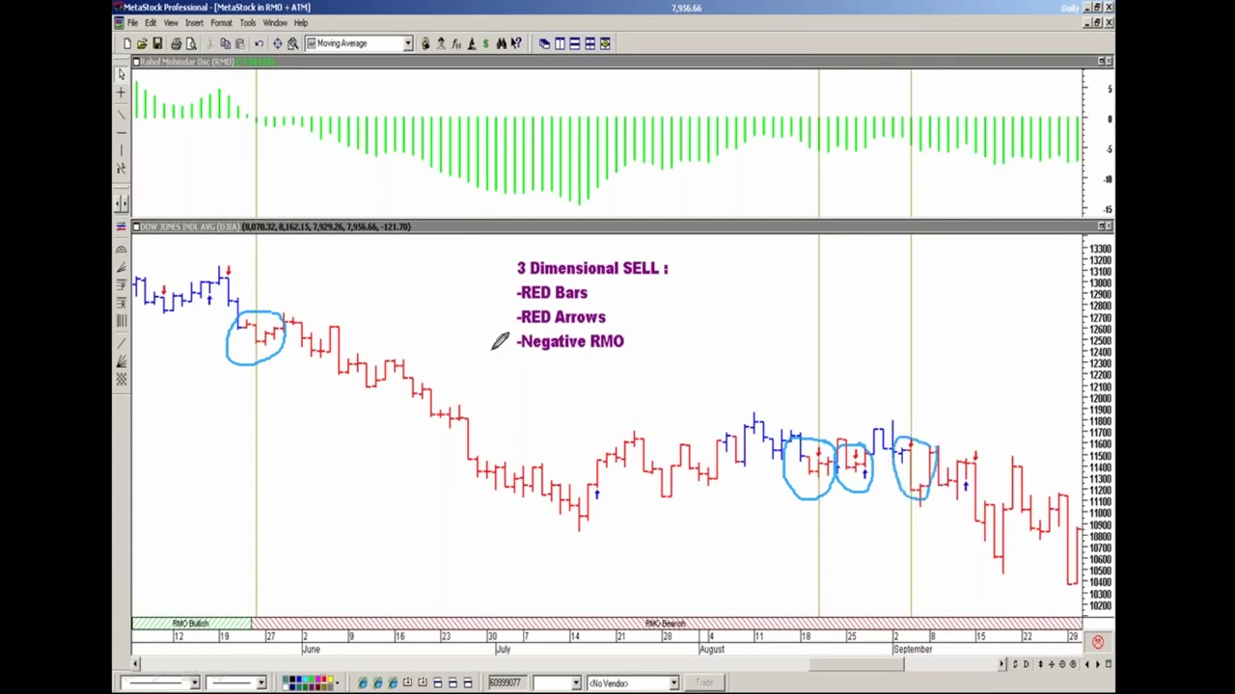
{"action": "left_click_drag", "start_coordinate": [277, 297], "coordinate": [363, 275]}
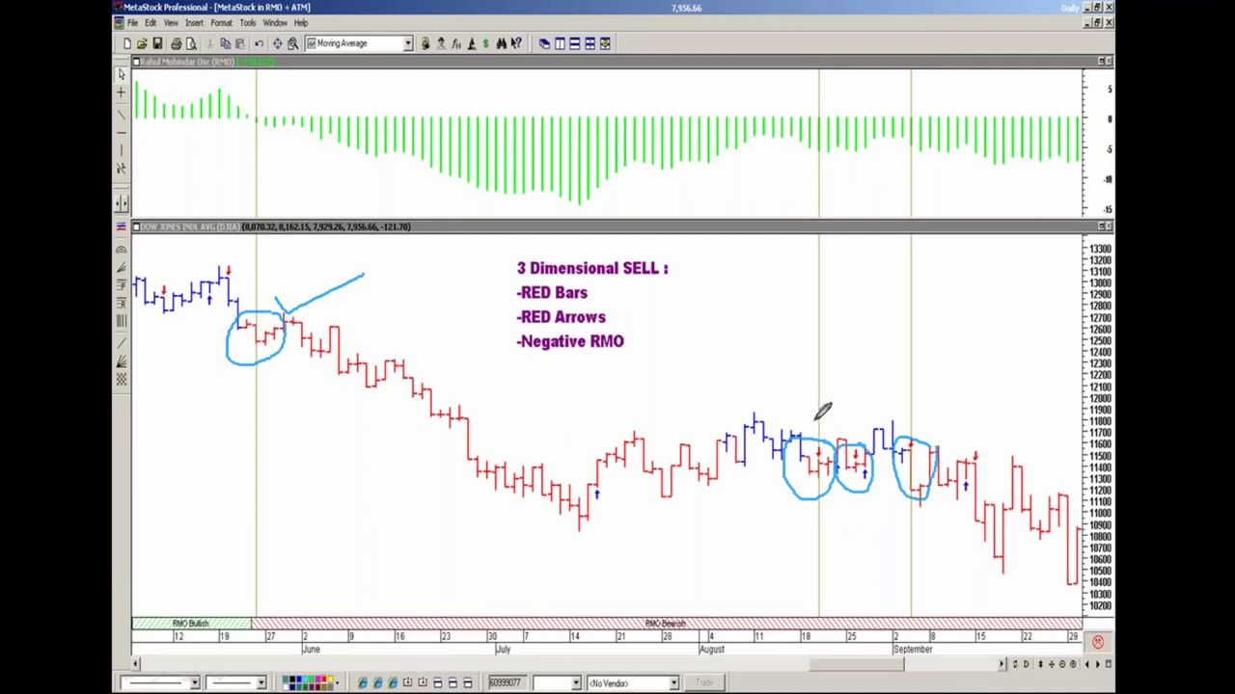
{"action": "mouse_move", "coordinate": [807, 424]}
{"action": "left_mouse_down"}
{"action": "mouse_move", "coordinate": [840, 400]}
{"action": "mouse_move", "coordinate": [849, 426]}
{"action": "mouse_move", "coordinate": [878, 407]}
{"action": "mouse_move", "coordinate": [950, 421]}
{"action": "left_mouse_up"}
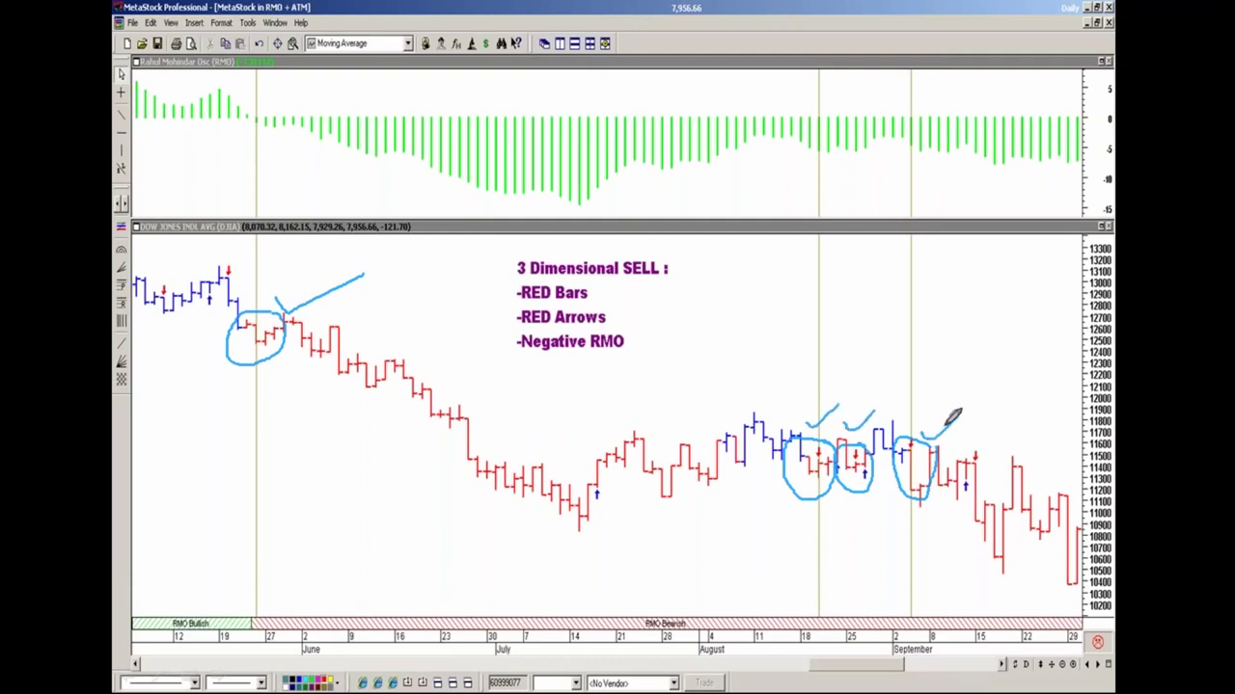
{"action": "left_click_drag", "start_coordinate": [950, 418], "coordinate": [959, 413]}
Draw a level line at the first circled setup's low, stop lines above the May, August and September highs, and a second tick by the first setup
{"action": "left_click_drag", "start_coordinate": [260, 340], "coordinate": [309, 336]}
{"action": "left_click_drag", "start_coordinate": [220, 268], "coordinate": [264, 268]}
{"action": "left_click_drag", "start_coordinate": [750, 414], "coordinate": [793, 414]}
{"action": "left_click_drag", "start_coordinate": [887, 423], "coordinate": [927, 423]}
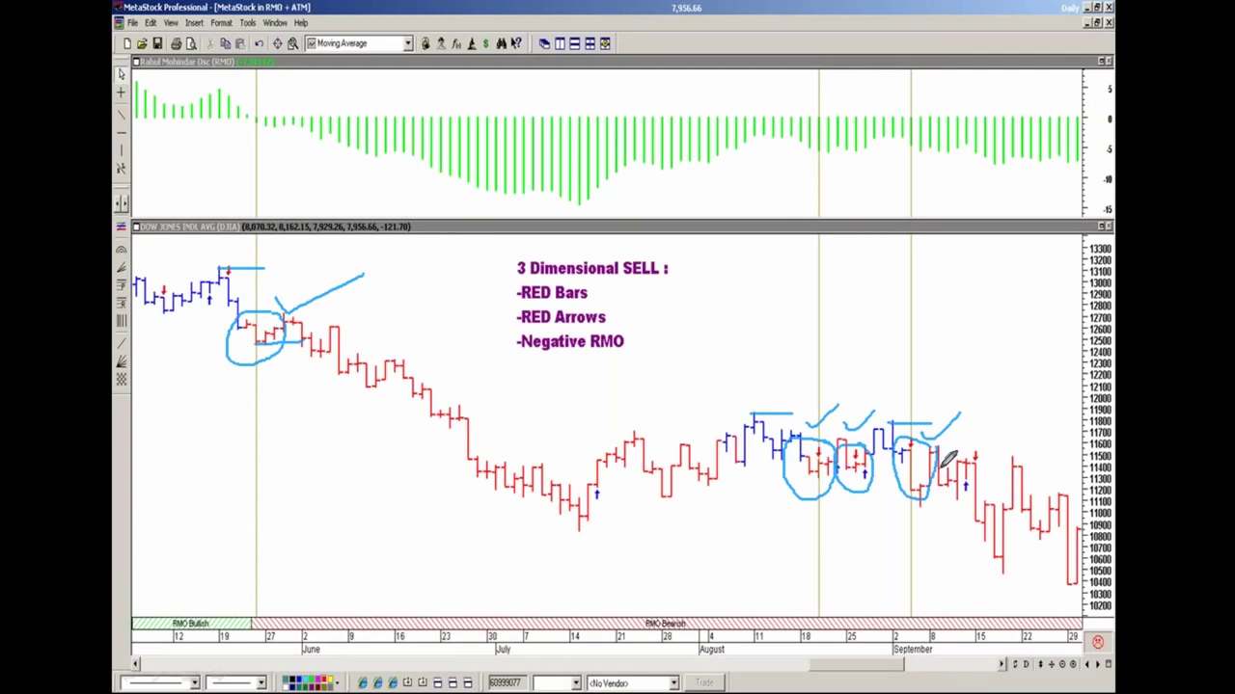
{"action": "mouse_move", "coordinate": [308, 294]}
{"action": "left_mouse_down"}
{"action": "mouse_move", "coordinate": [312, 311]}
{"action": "mouse_move", "coordinate": [409, 278]}
{"action": "left_mouse_up"}
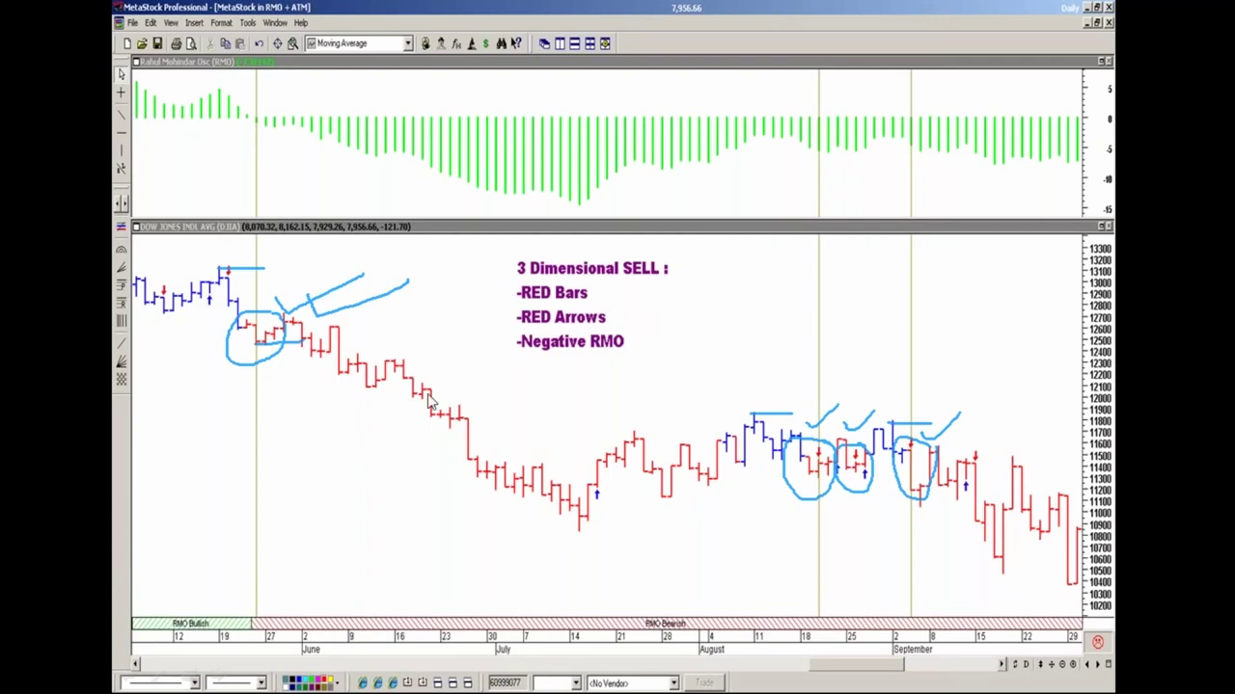
Show the INTL BUS MACHINE chart slide with the blue November line and clear the leftover pen marks
{"action": "key", "text": "alt+Tab"}
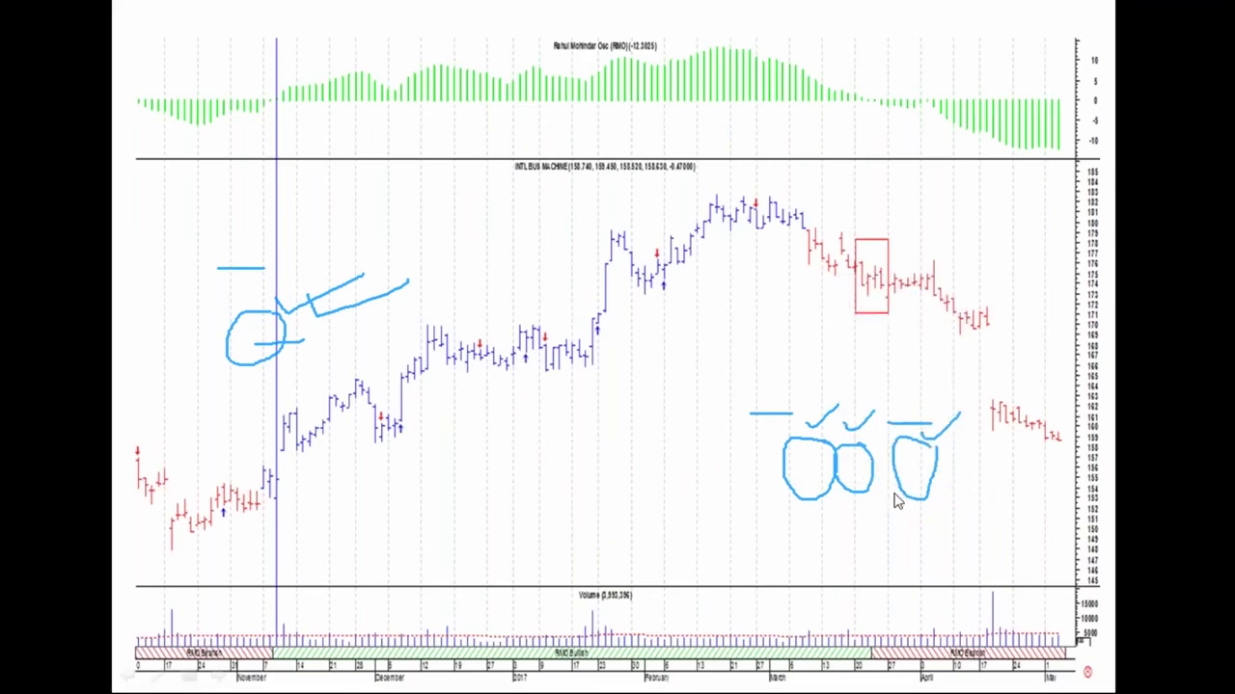
{"action": "key", "text": "alt+Tab"}
{"action": "key", "text": "alt+Tab"}
{"action": "left_click", "coordinate": [1124, 349]}
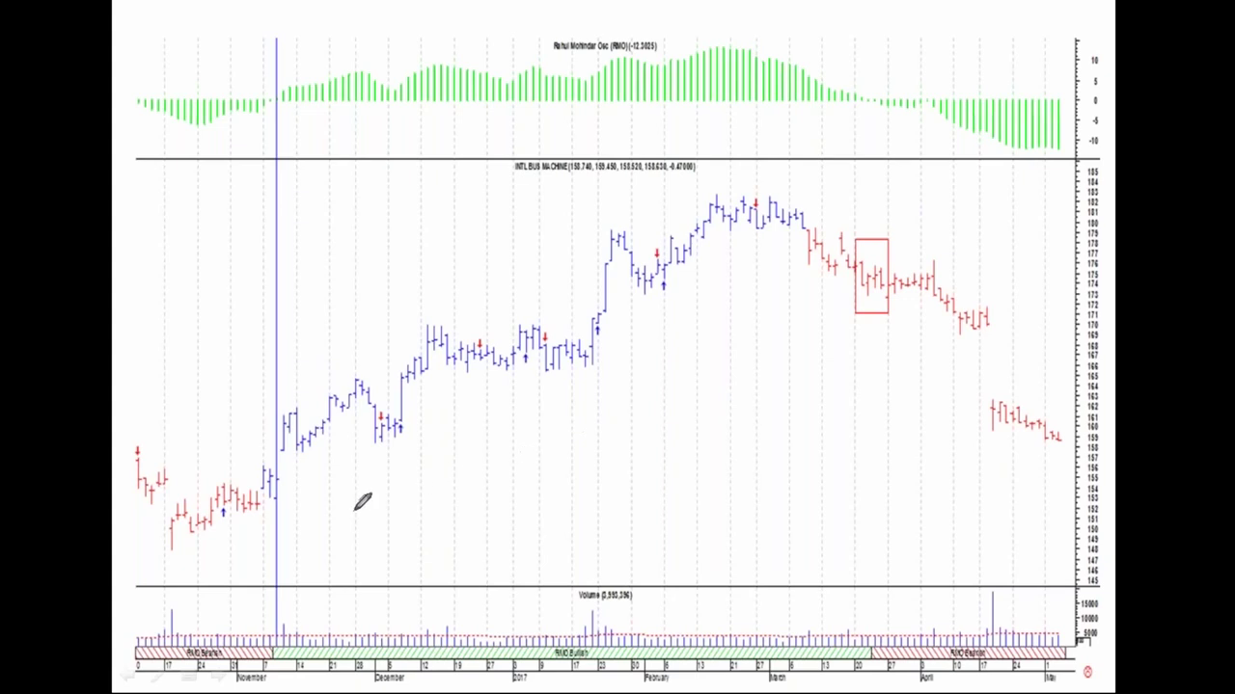
Mark the November buy setup's price bar, blue arrow, RMO Bullish start and positive RMO, and mark the February blue arrow with an arrow and line
{"action": "left_click_drag", "start_coordinate": [285, 482], "coordinate": [352, 465]}
{"action": "left_click_drag", "start_coordinate": [219, 521], "coordinate": [236, 521]}
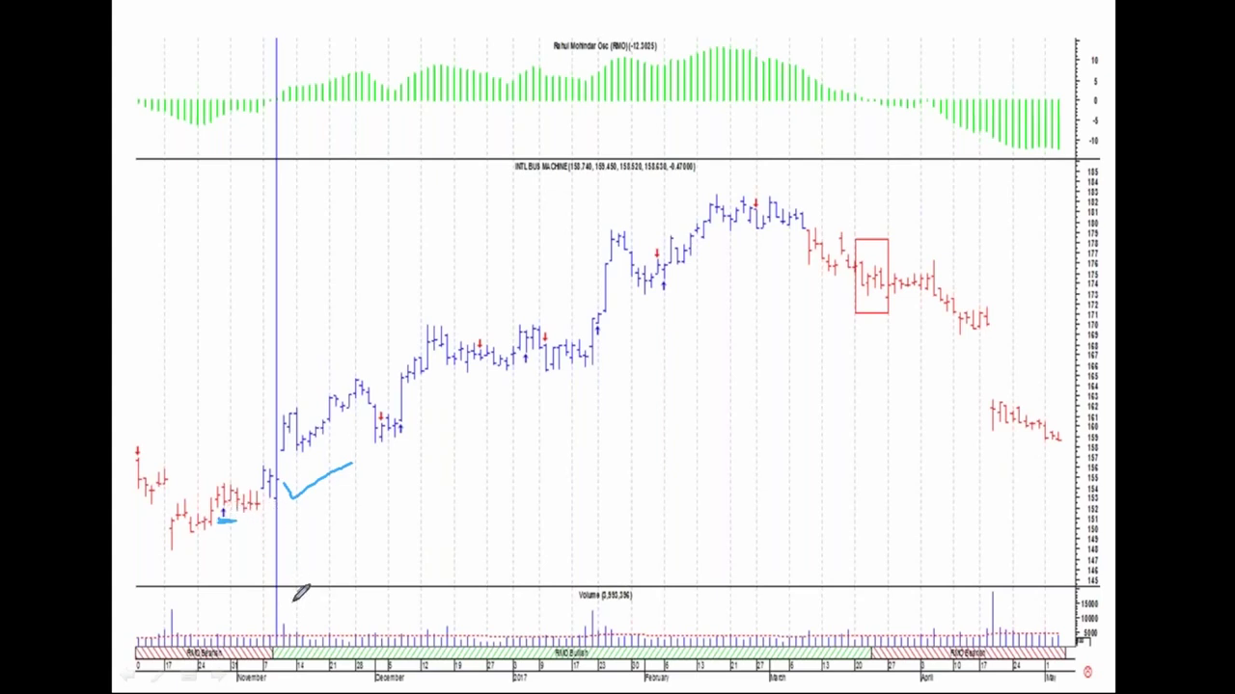
{"action": "mouse_move", "coordinate": [329, 601]}
{"action": "left_mouse_down"}
{"action": "mouse_move", "coordinate": [280, 638]}
{"action": "mouse_move", "coordinate": [295, 610]}
{"action": "mouse_move", "coordinate": [301, 640]}
{"action": "left_mouse_up"}
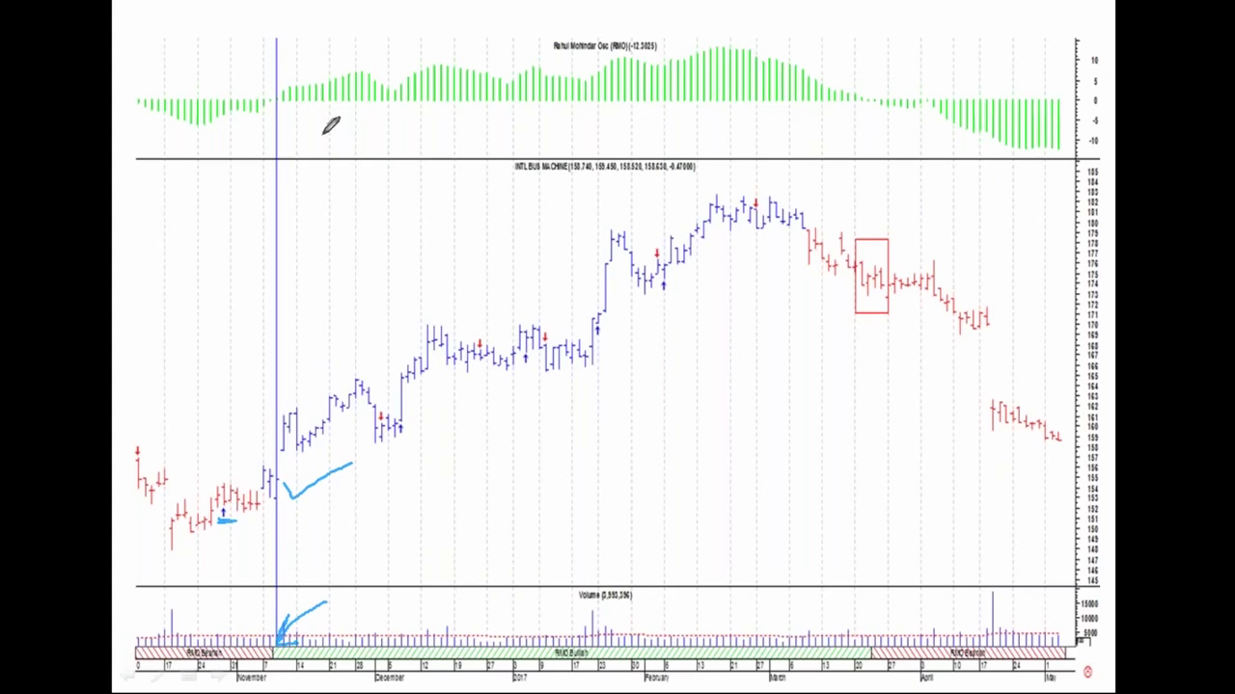
{"action": "mouse_move", "coordinate": [322, 136]}
{"action": "left_mouse_down"}
{"action": "mouse_move", "coordinate": [310, 120]}
{"action": "mouse_move", "coordinate": [298, 130]}
{"action": "mouse_move", "coordinate": [324, 114]}
{"action": "left_mouse_up"}
{"action": "mouse_move", "coordinate": [663, 316]}
{"action": "left_mouse_down"}
{"action": "mouse_move", "coordinate": [663, 290]}
{"action": "mouse_move", "coordinate": [673, 305]}
{"action": "left_mouse_up"}
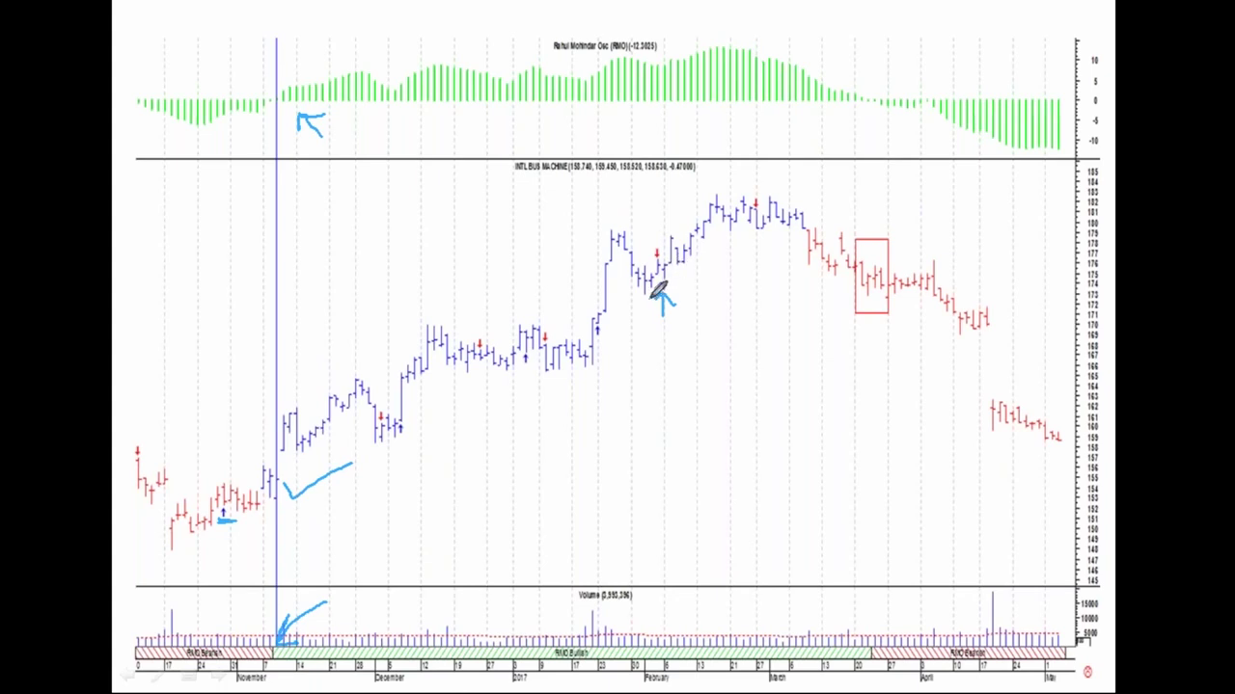
{"action": "left_click_drag", "start_coordinate": [646, 296], "coordinate": [702, 294]}
Tick the boxed March red bars, the red arrow and the negative RMO, underline the boxed low, and erase all pen marks
{"action": "left_click_drag", "start_coordinate": [875, 232], "coordinate": [908, 221]}
{"action": "left_click_drag", "start_coordinate": [762, 189], "coordinate": [780, 174]}
{"action": "left_click_drag", "start_coordinate": [889, 86], "coordinate": [913, 71]}
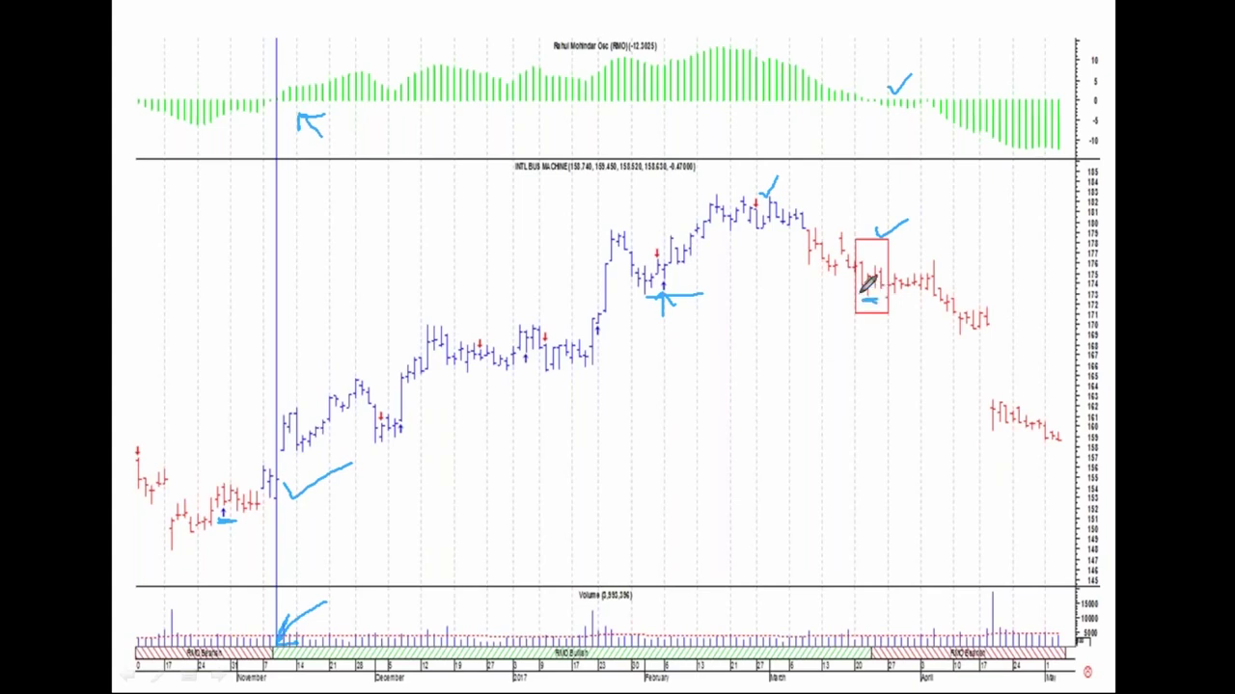
{"action": "left_click_drag", "start_coordinate": [863, 299], "coordinate": [878, 300]}
{"action": "key", "text": "e"}
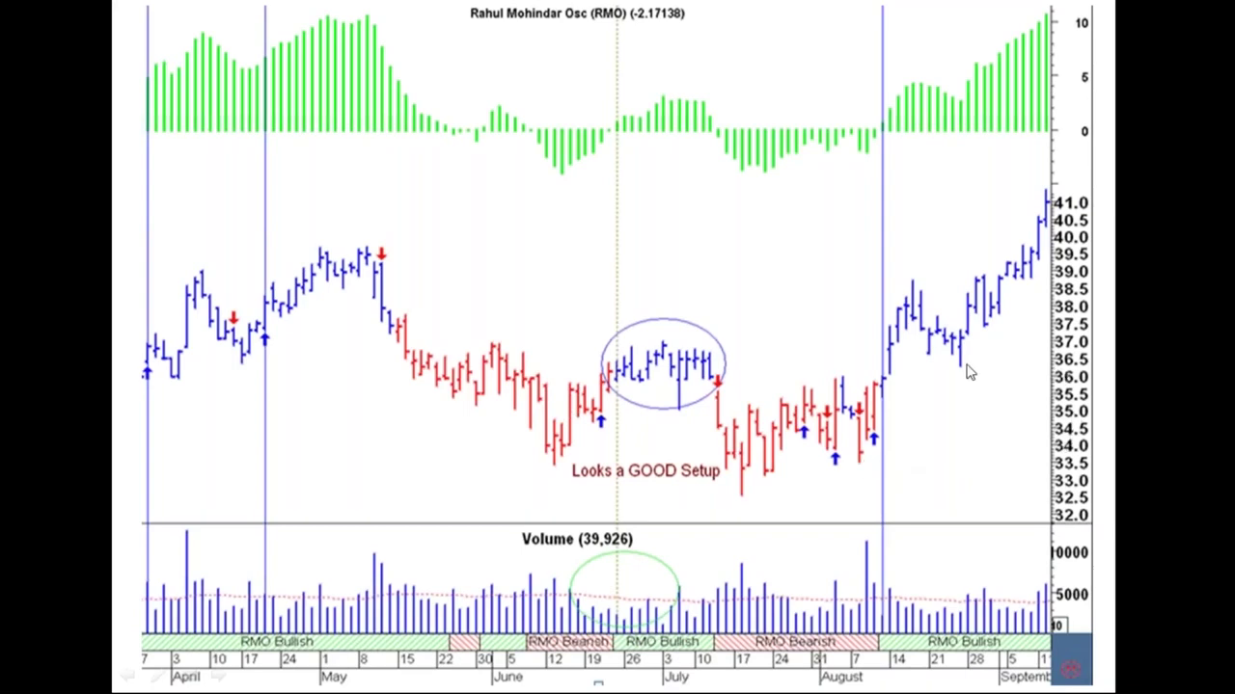
{"action": "key", "text": "alt+Tab"}
{"action": "right_click", "coordinate": [927, 386]}
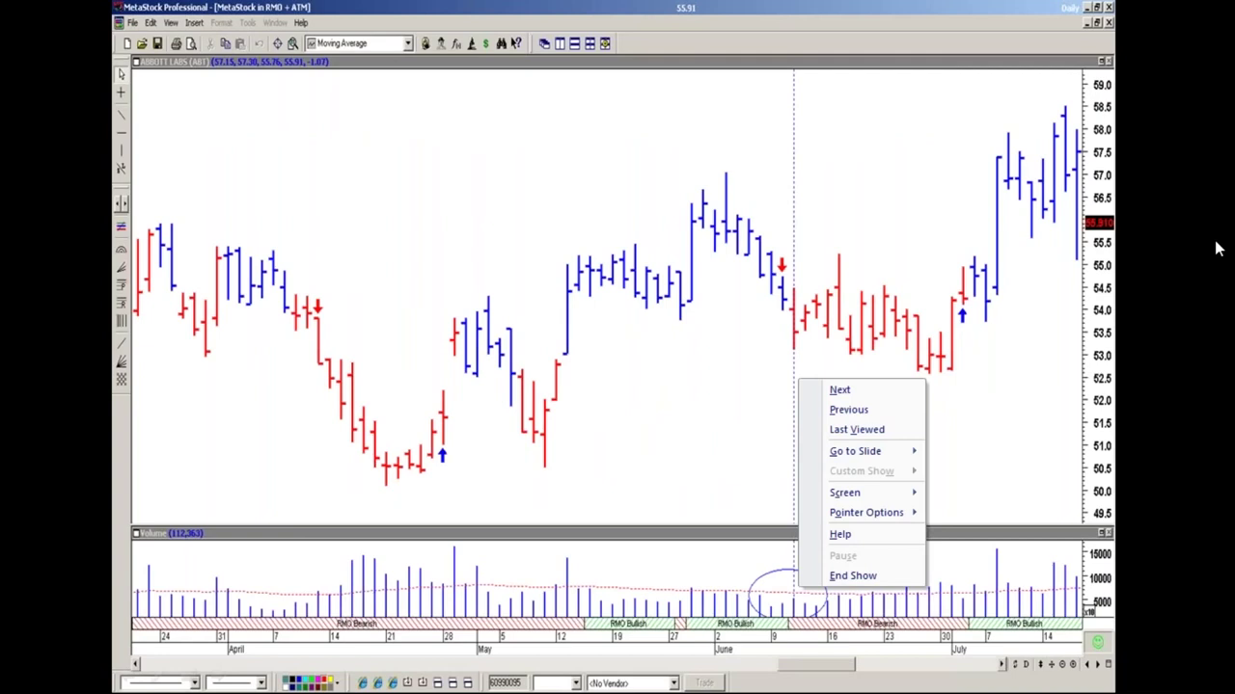
{"action": "key", "text": "Escape"}
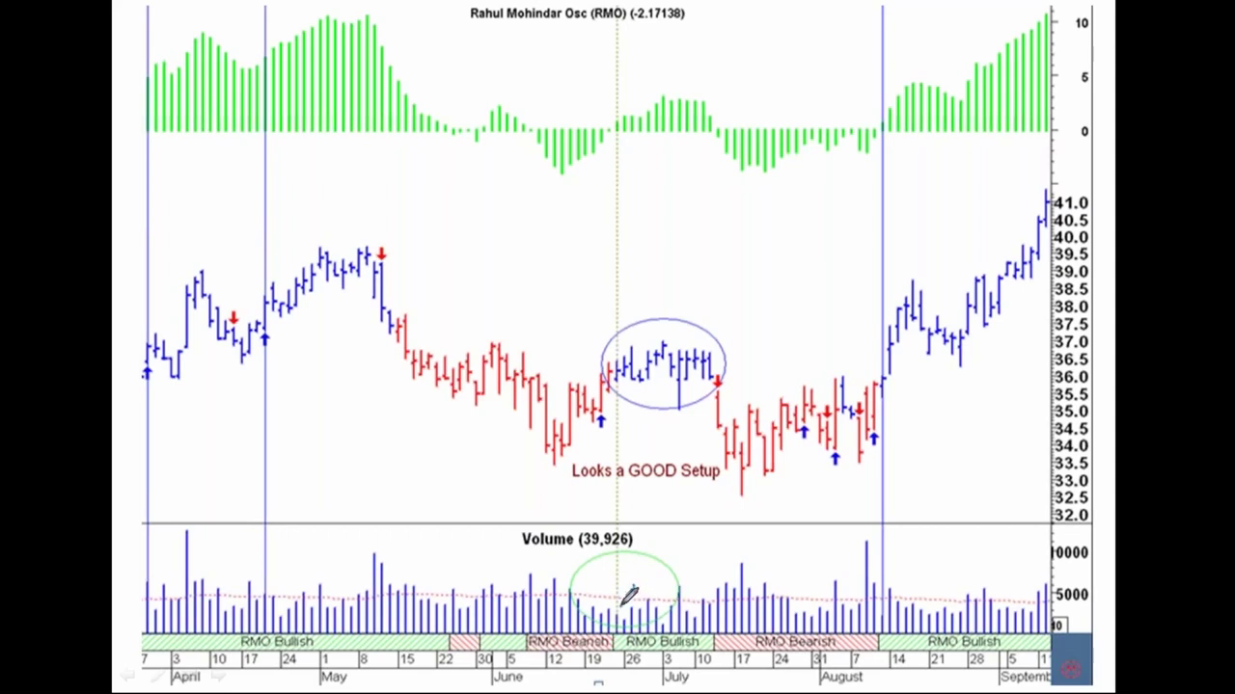
Mark the circled June volume, the mid-August breakout price, the RMO crossing and the August volume bars with the pen, and erase the marks
{"action": "mouse_move", "coordinate": [622, 590]}
{"action": "left_mouse_down"}
{"action": "mouse_move", "coordinate": [625, 610]}
{"action": "mouse_move", "coordinate": [634, 606]}
{"action": "left_mouse_up"}
{"action": "left_click_drag", "start_coordinate": [872, 376], "coordinate": [907, 376]}
{"action": "mouse_move", "coordinate": [906, 171]}
{"action": "left_mouse_down"}
{"action": "mouse_move", "coordinate": [893, 145]}
{"action": "mouse_move", "coordinate": [904, 152]}
{"action": "left_mouse_up"}
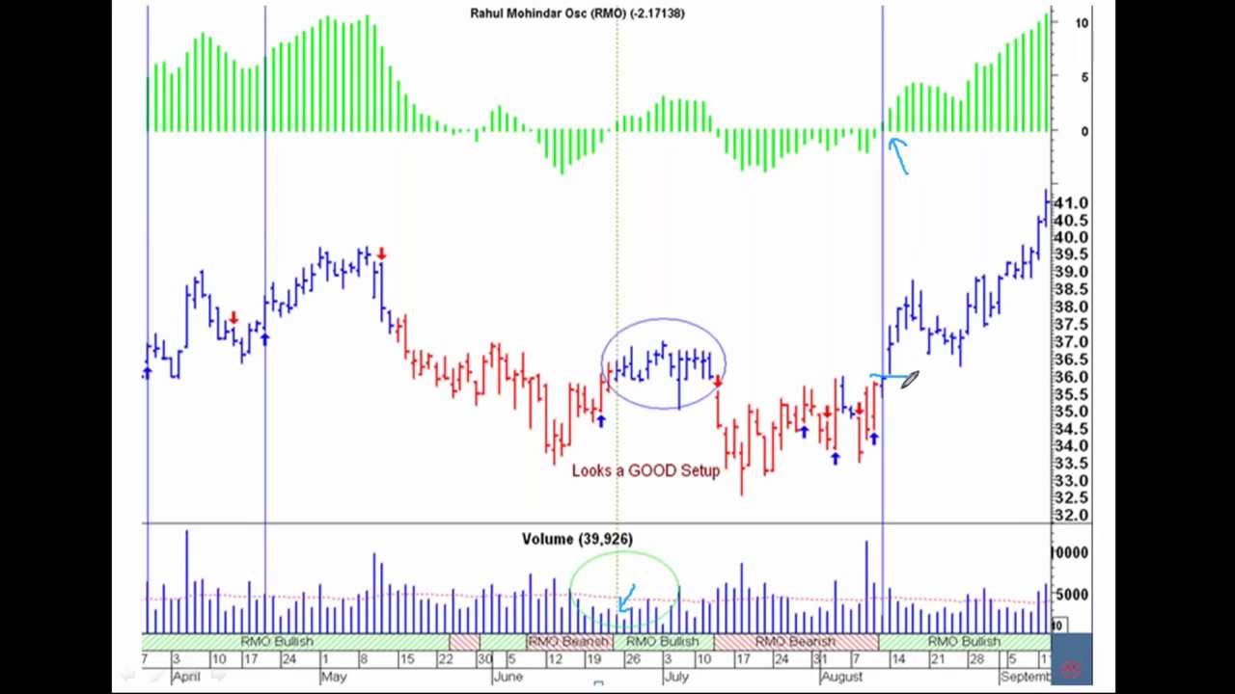
{"action": "left_click_drag", "start_coordinate": [866, 529], "coordinate": [881, 519]}
{"action": "left_click_drag", "start_coordinate": [875, 572], "coordinate": [886, 565]}
{"action": "key", "text": "e"}
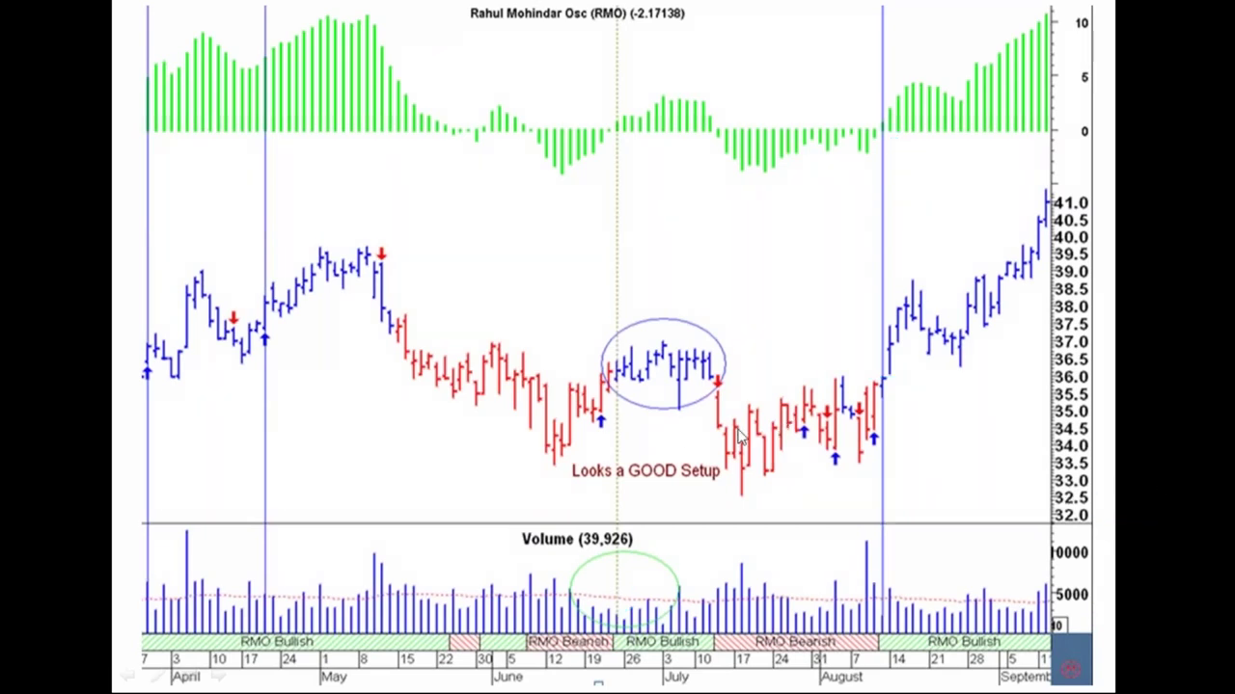
On the ABBOTT LABS slide, draw a line above the early-July high, tick the blue arrow and mark the July and circled June volume bars
{"action": "key", "text": "alt+Tab"}
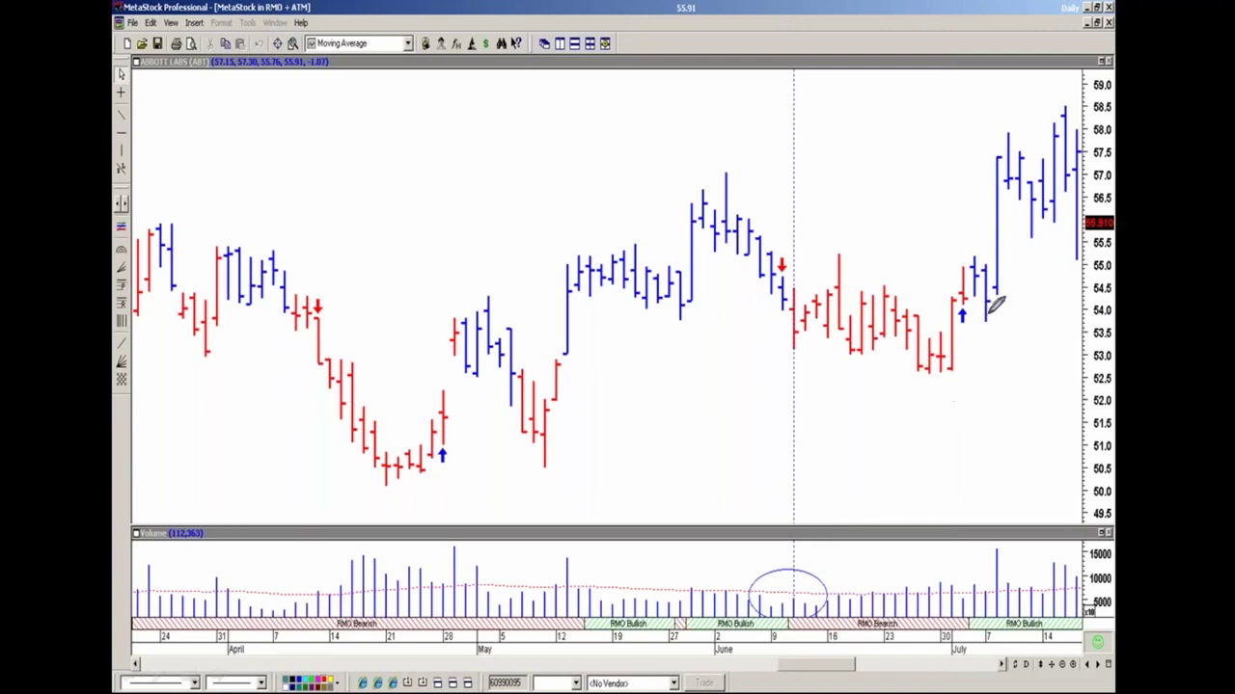
{"action": "left_click_drag", "start_coordinate": [976, 255], "coordinate": [1018, 253]}
{"action": "left_click_drag", "start_coordinate": [962, 332], "coordinate": [984, 319]}
{"action": "mouse_move", "coordinate": [978, 590]}
{"action": "left_mouse_down"}
{"action": "mouse_move", "coordinate": [984, 610]}
{"action": "mouse_move", "coordinate": [988, 546]}
{"action": "mouse_move", "coordinate": [1009, 567]}
{"action": "mouse_move", "coordinate": [1011, 589]}
{"action": "mouse_move", "coordinate": [982, 606]}
{"action": "mouse_move", "coordinate": [974, 567]}
{"action": "left_mouse_up"}
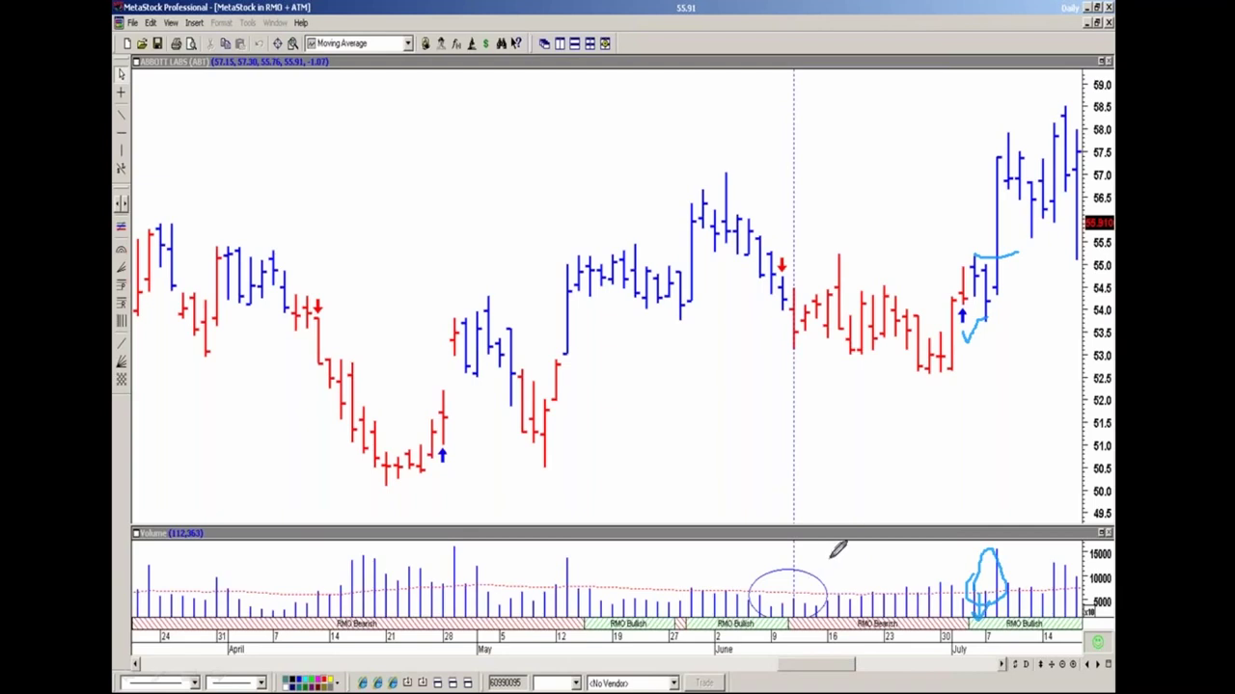
{"action": "left_click_drag", "start_coordinate": [818, 573], "coordinate": [829, 569]}
{"action": "key", "text": "Escape"}
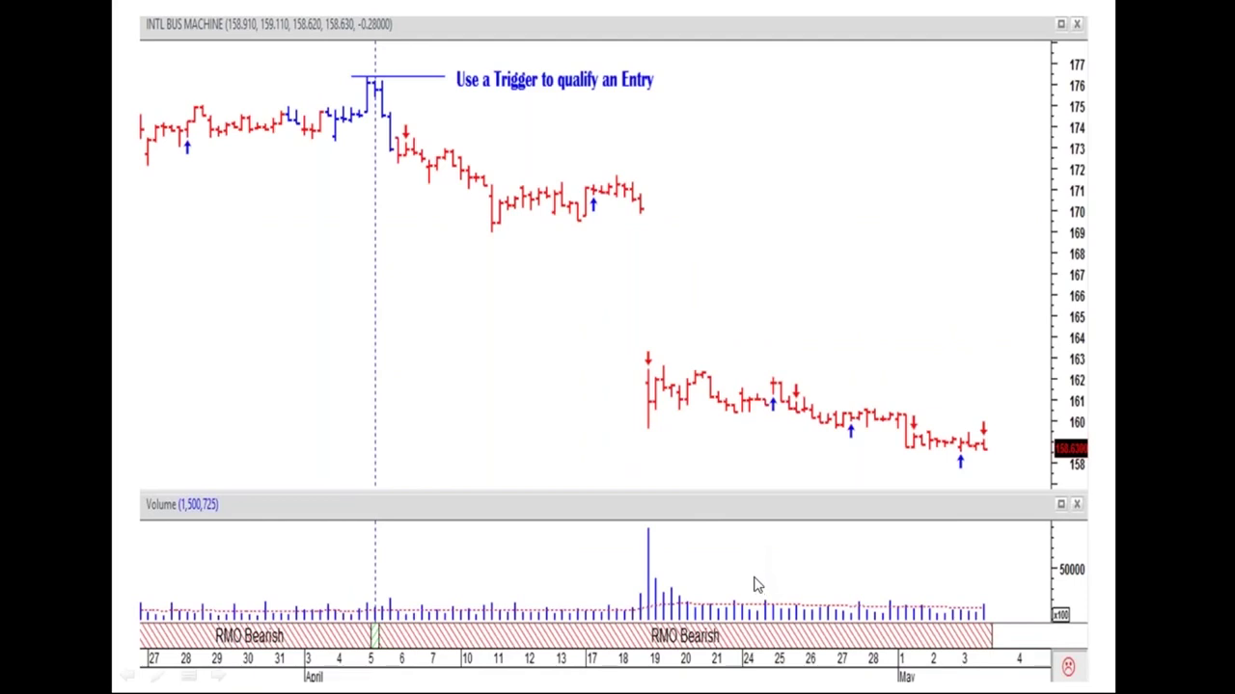
On the Fibonacci slide, mark the November low, RMO Bullish start, volume bar and 61.8% level with the pen, and erase the marks
{"action": "key", "text": "ctrl+p"}
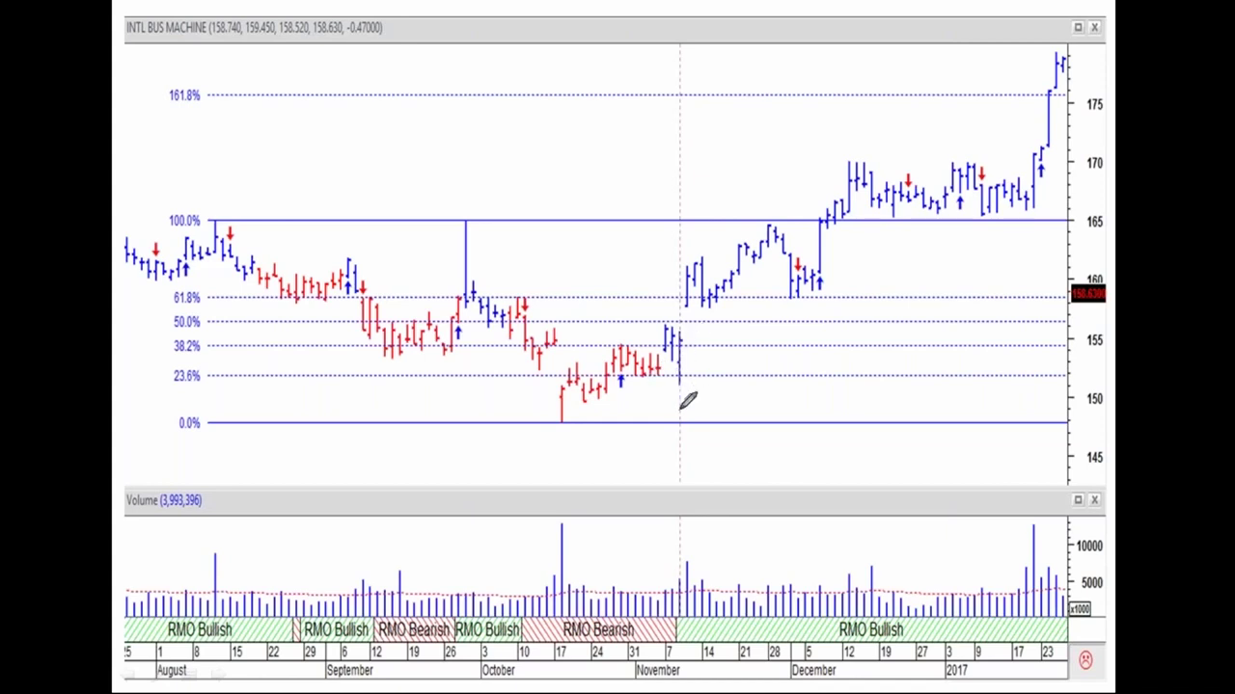
{"action": "mouse_move", "coordinate": [681, 409]}
{"action": "left_mouse_down"}
{"action": "mouse_move", "coordinate": [689, 378]}
{"action": "mouse_move", "coordinate": [691, 396]}
{"action": "left_mouse_up"}
{"action": "left_click_drag", "start_coordinate": [682, 660], "coordinate": [683, 645]}
{"action": "left_click_drag", "start_coordinate": [669, 590], "coordinate": [688, 560]}
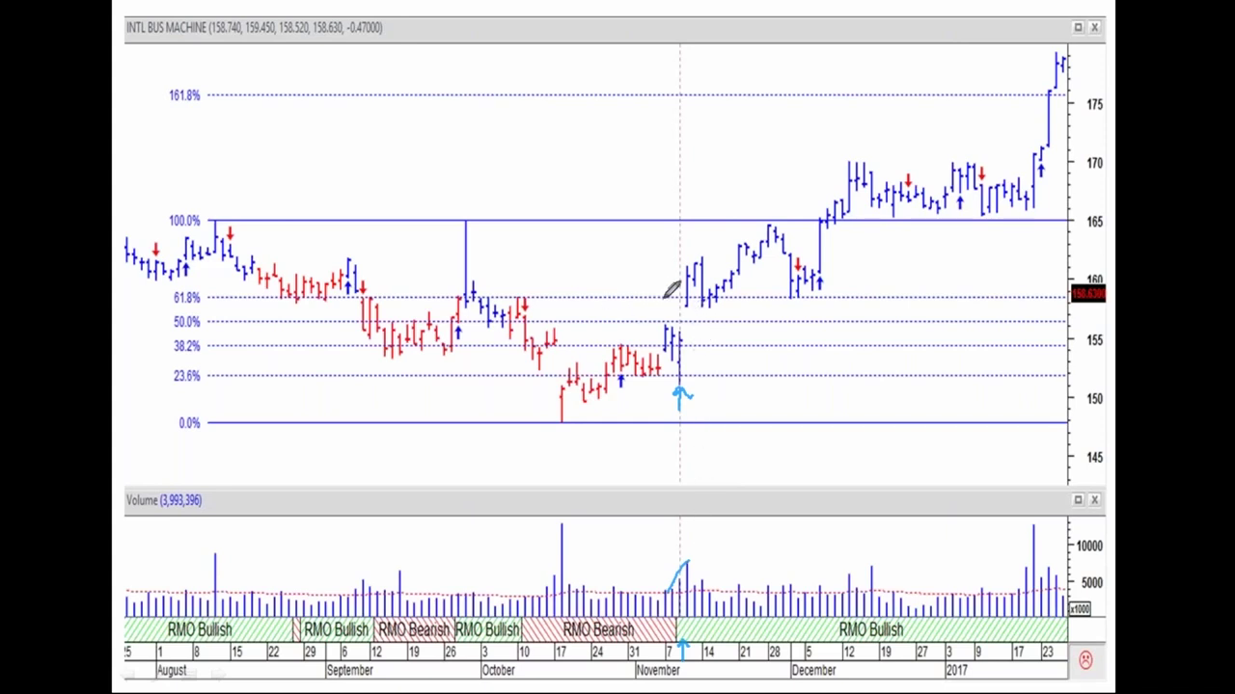
{"action": "left_click_drag", "start_coordinate": [664, 295], "coordinate": [689, 296]}
{"action": "key", "text": "e"}
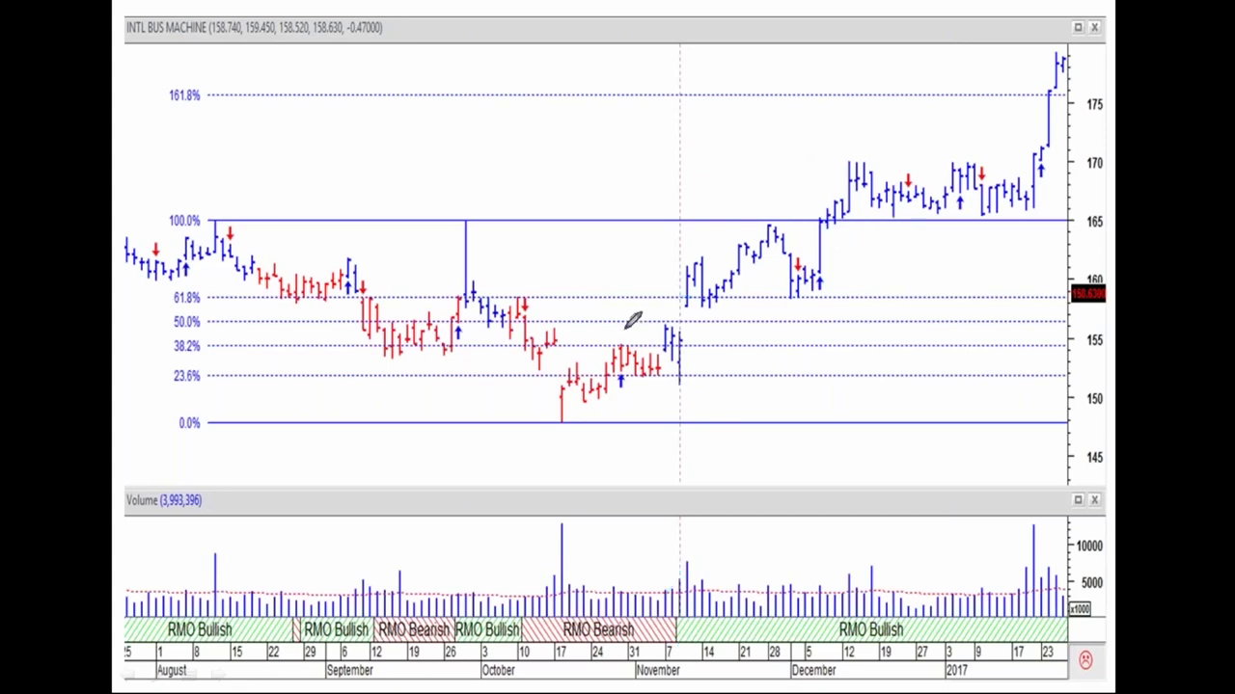